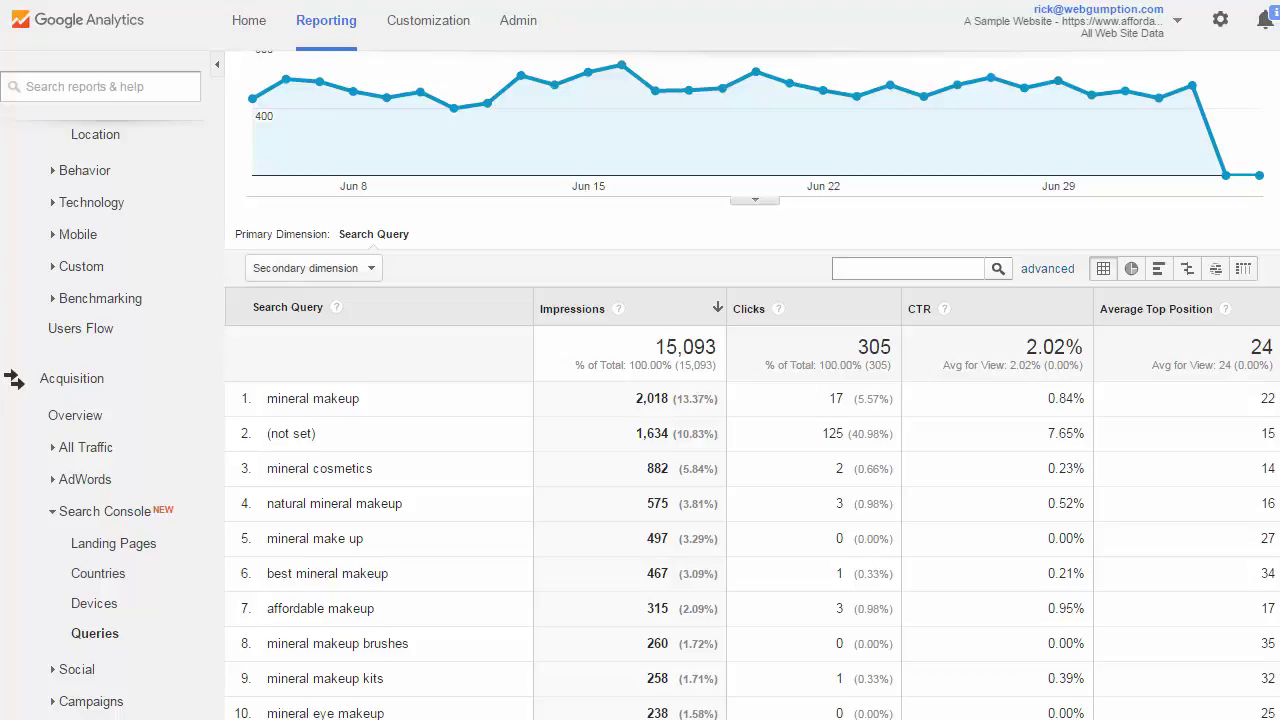
Step: Filter the search query table to queries matching "organic"
click(864, 268)
click(998, 270)
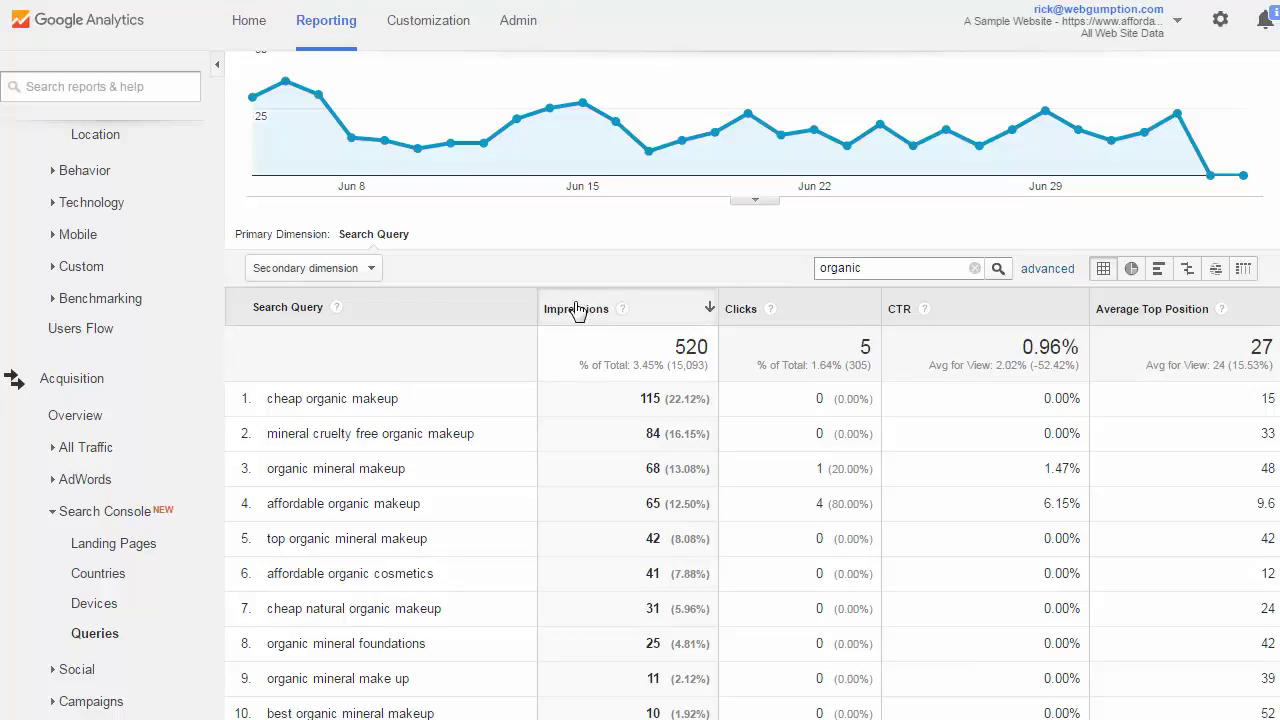
Step: Replace the query condition in the advanced filter with Impressions greater than 500 and apply it
click(1052, 270)
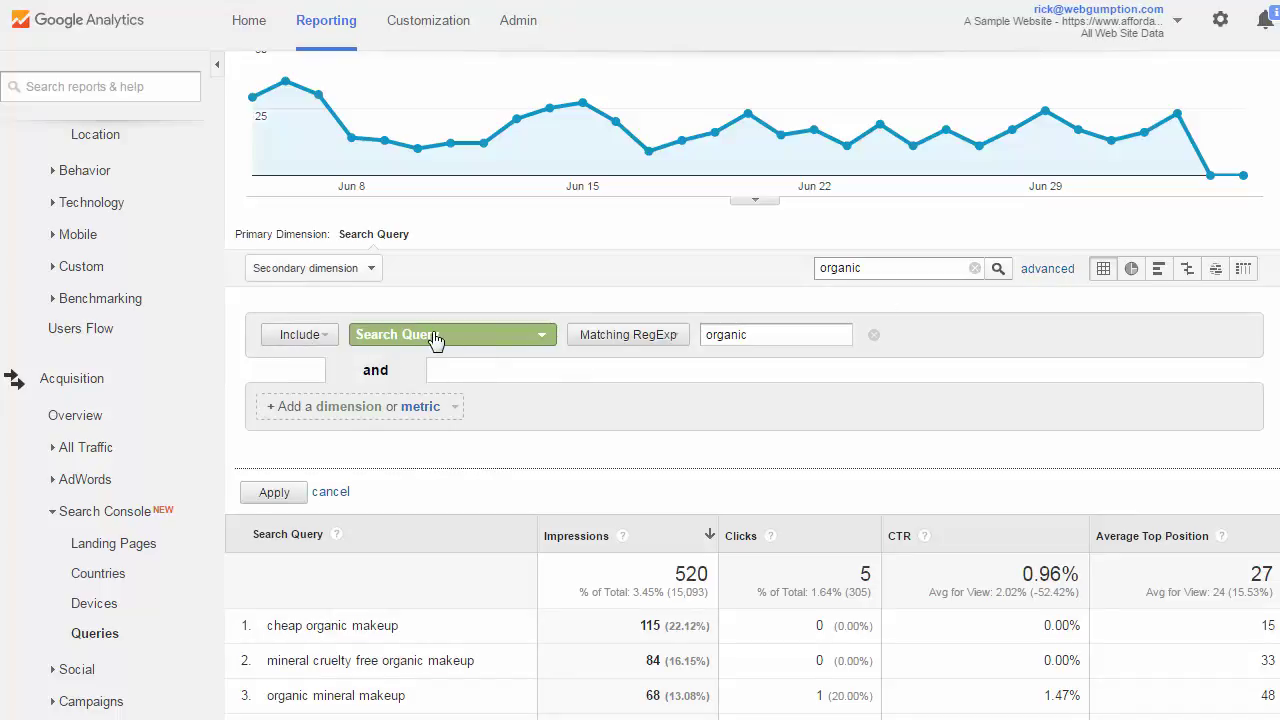
drag(757, 335, 677, 335)
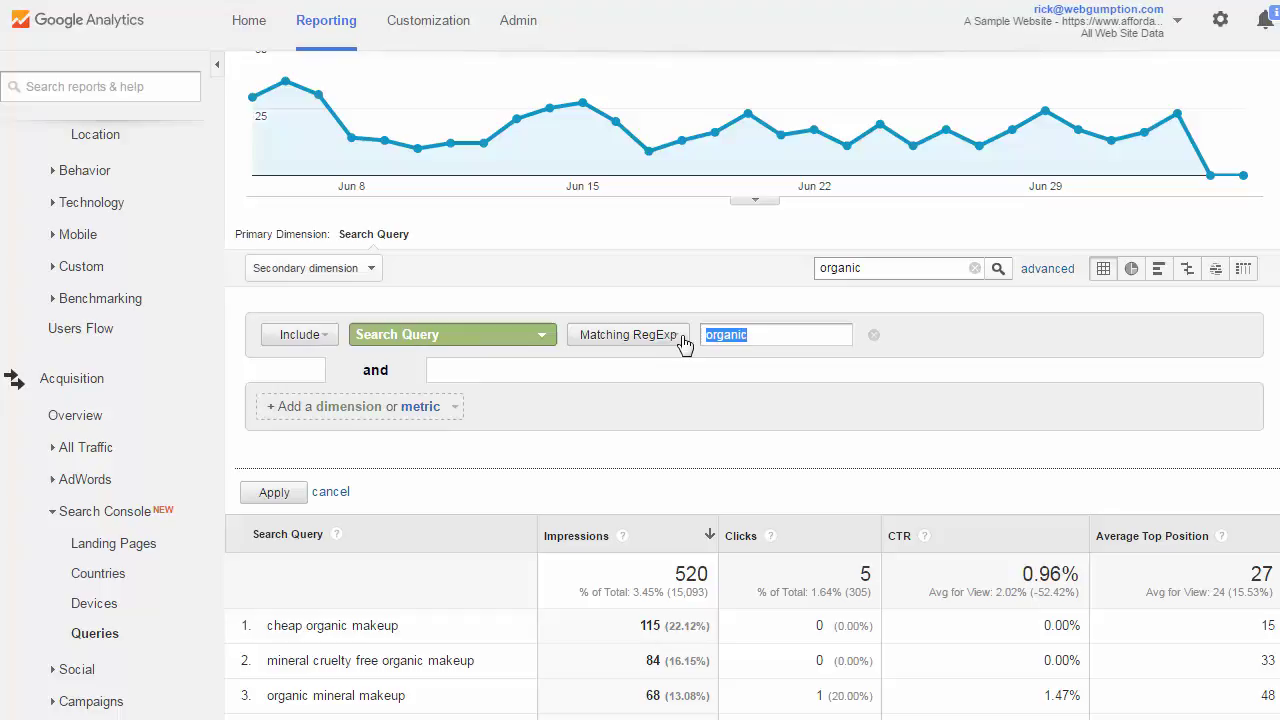
click(505, 336)
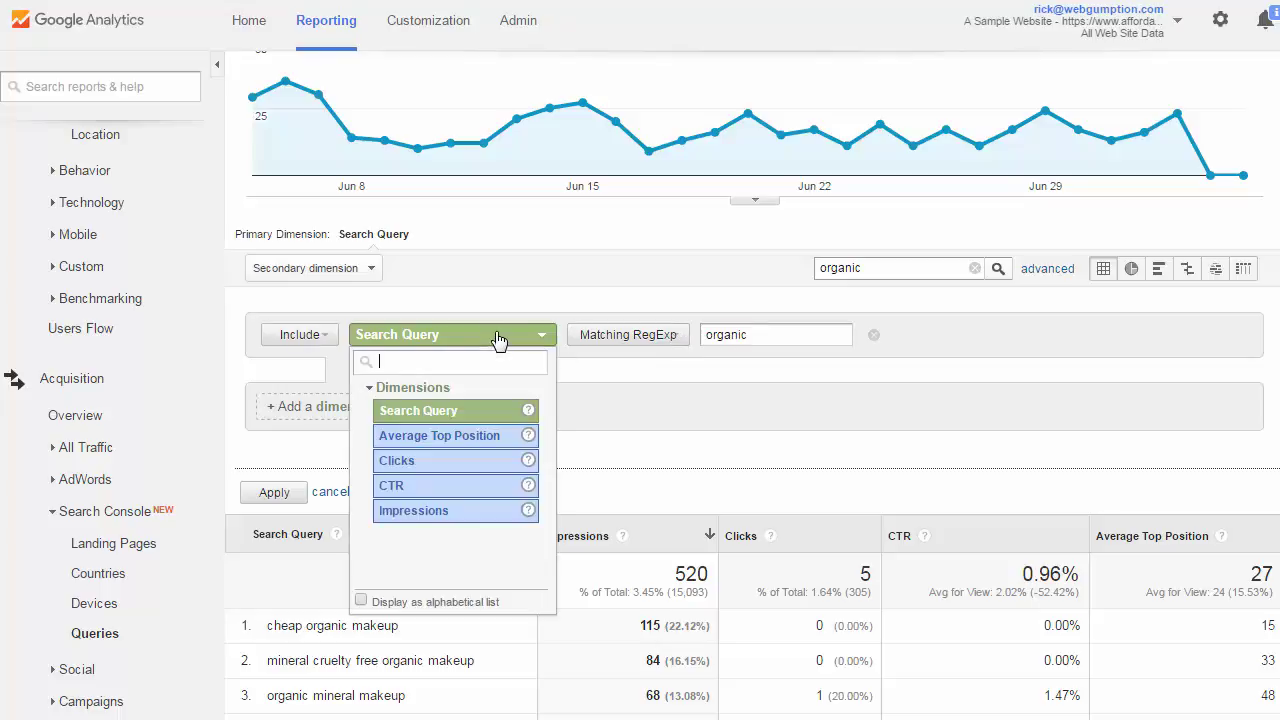
click(404, 510)
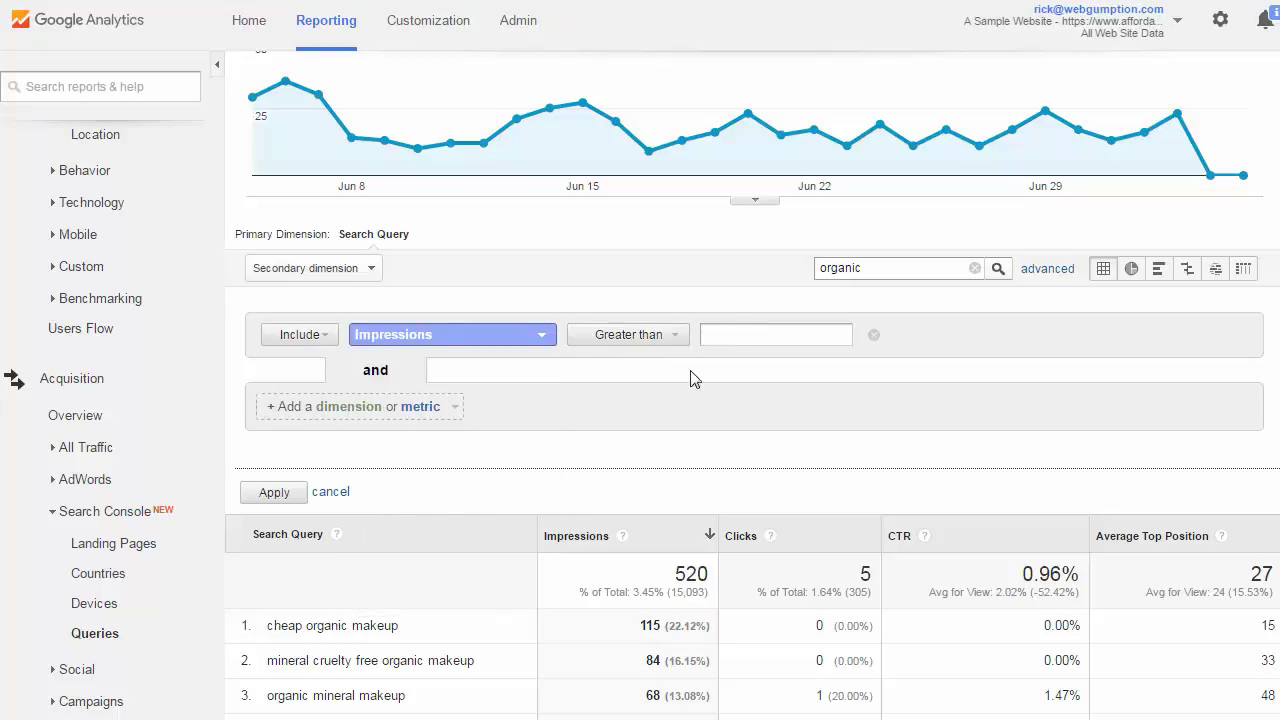
click(748, 338)
text(500)
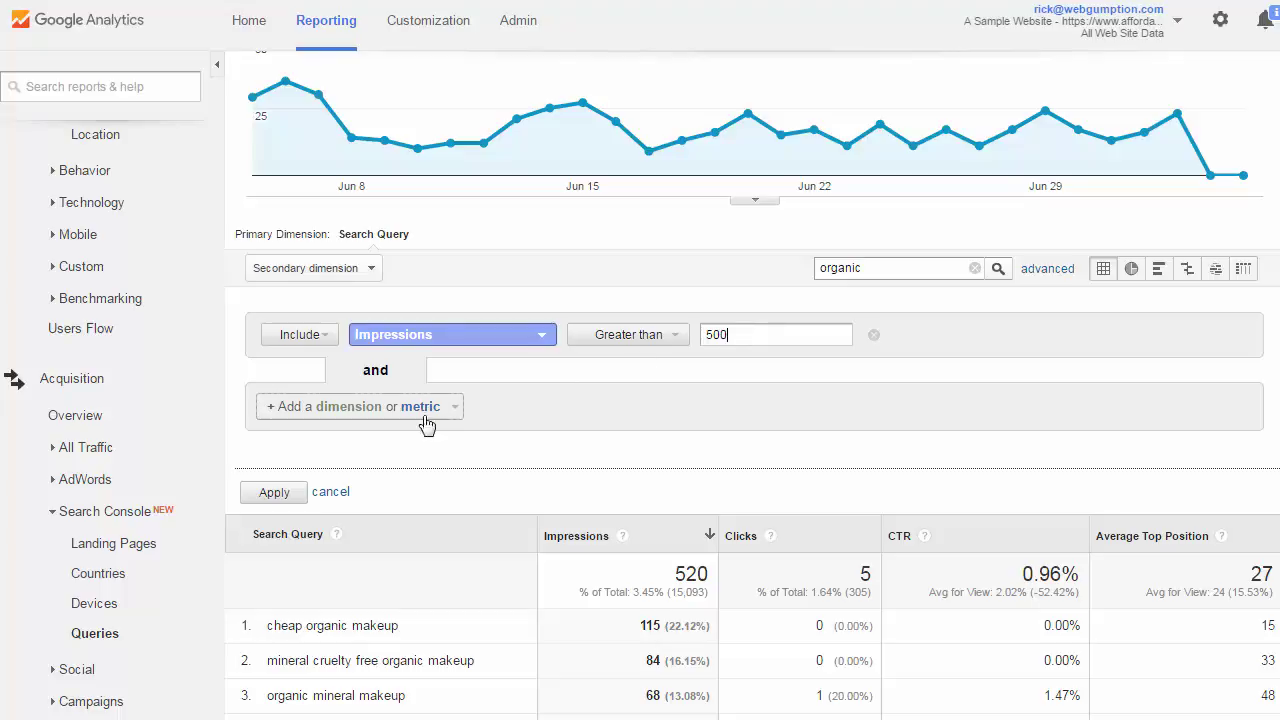
click(274, 492)
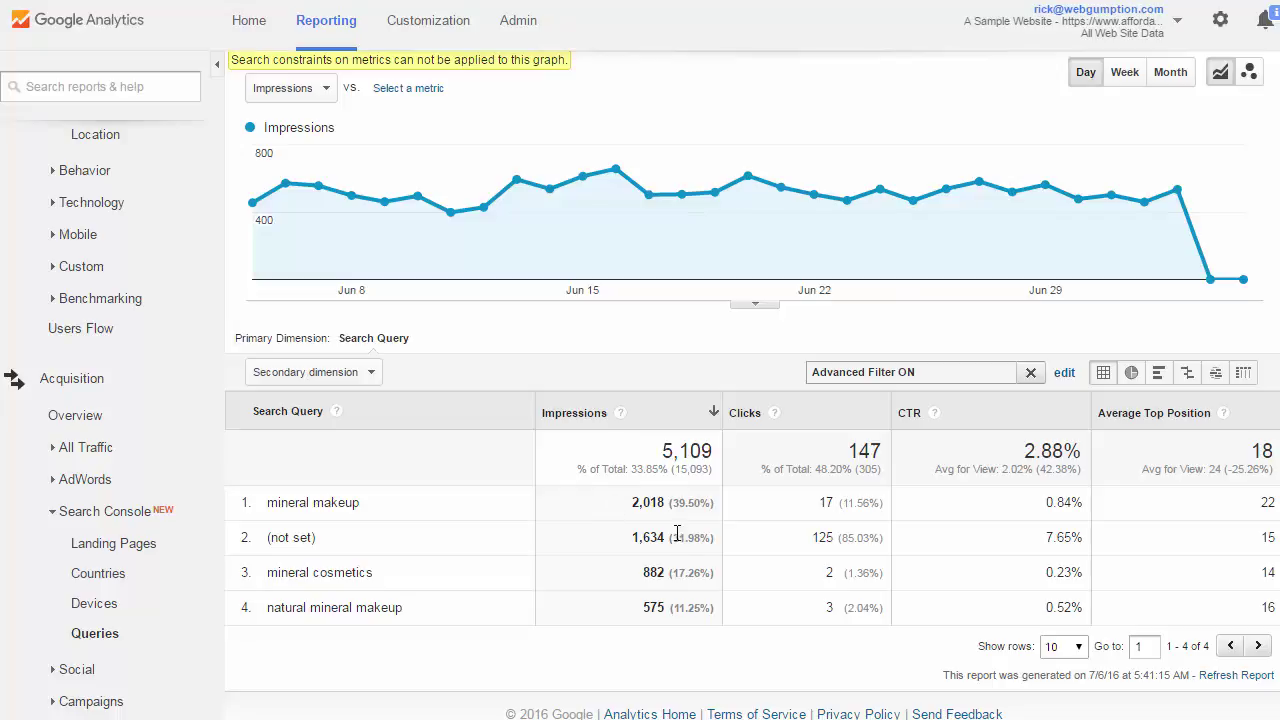
Step: Edit the applied advanced filter and set the Impressions threshold to greater than 100
click(1066, 375)
scroll(1056, 397, down, 2)
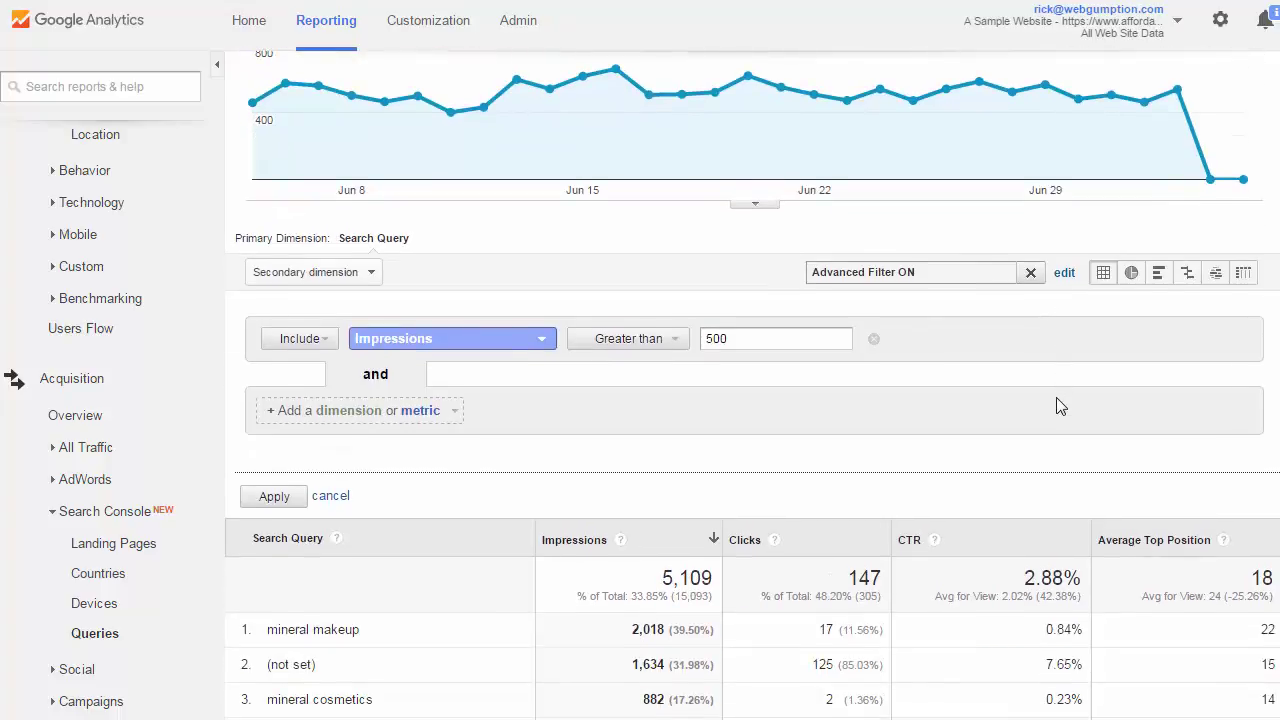
scroll(1056, 397, down, 1)
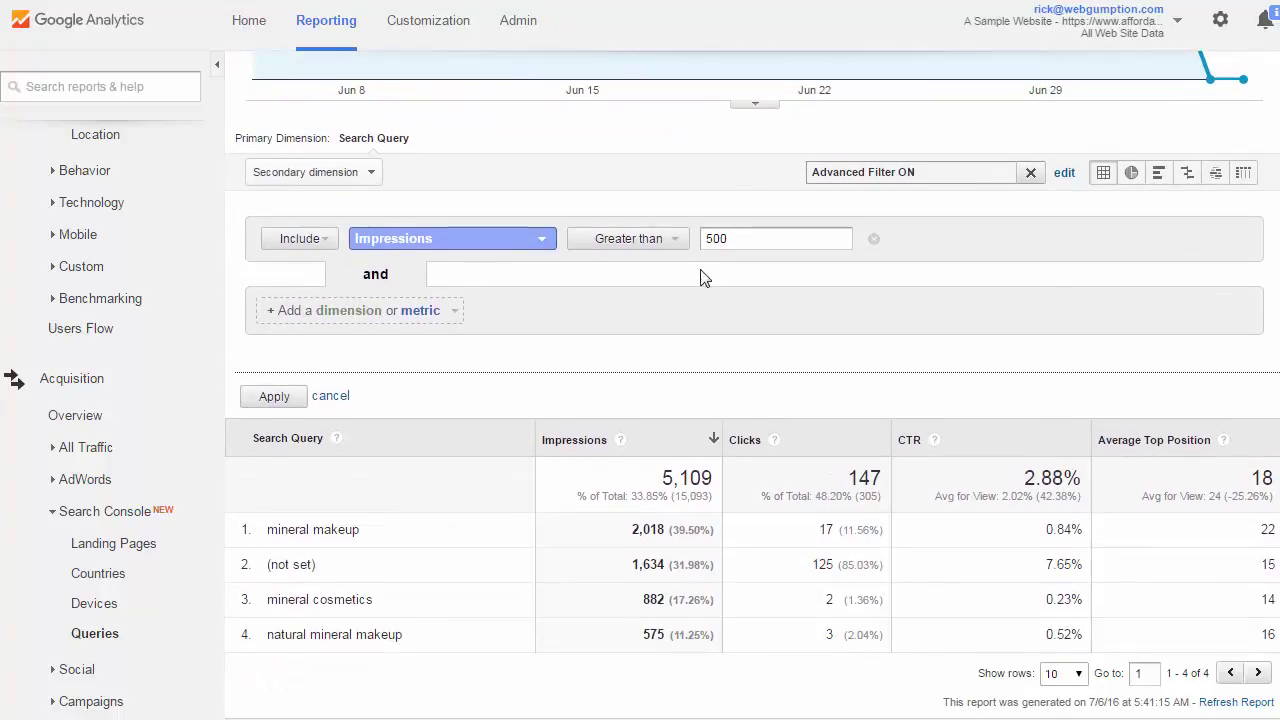
drag(766, 237, 626, 240)
text(1)
Step: Add a second condition to the advanced filter for Search Query containing "organic"
click(367, 318)
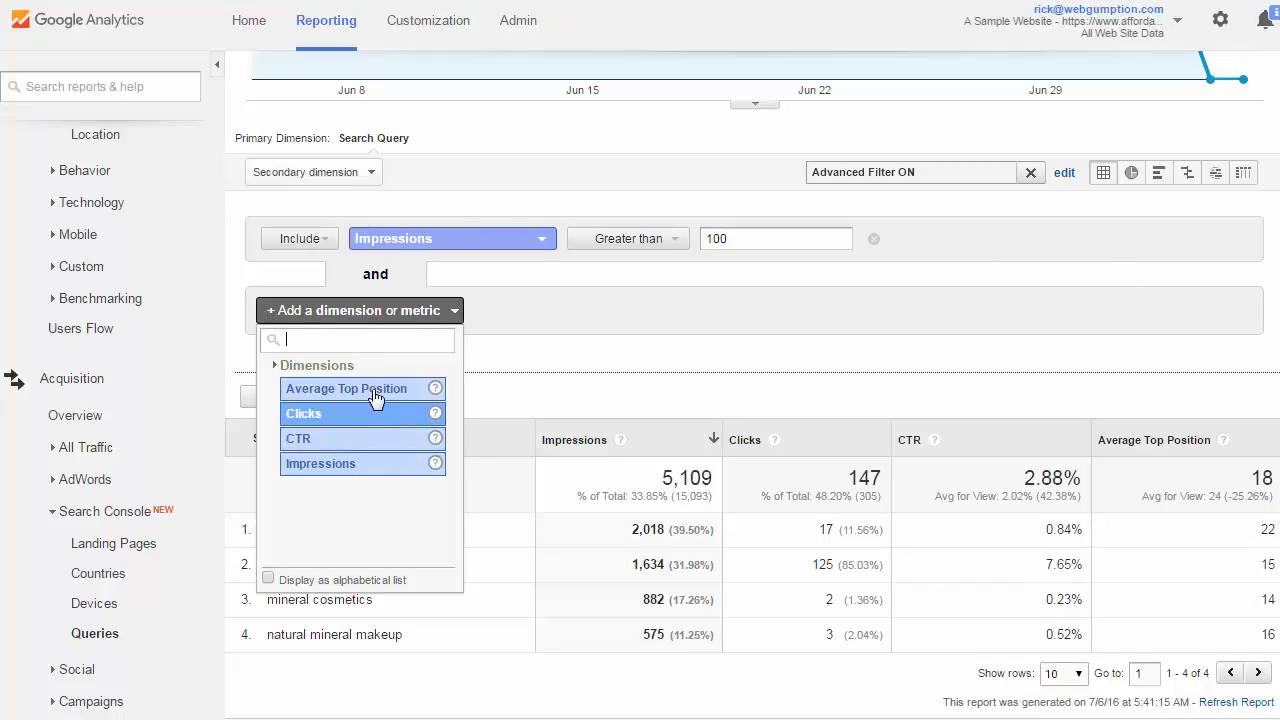
text(ke)
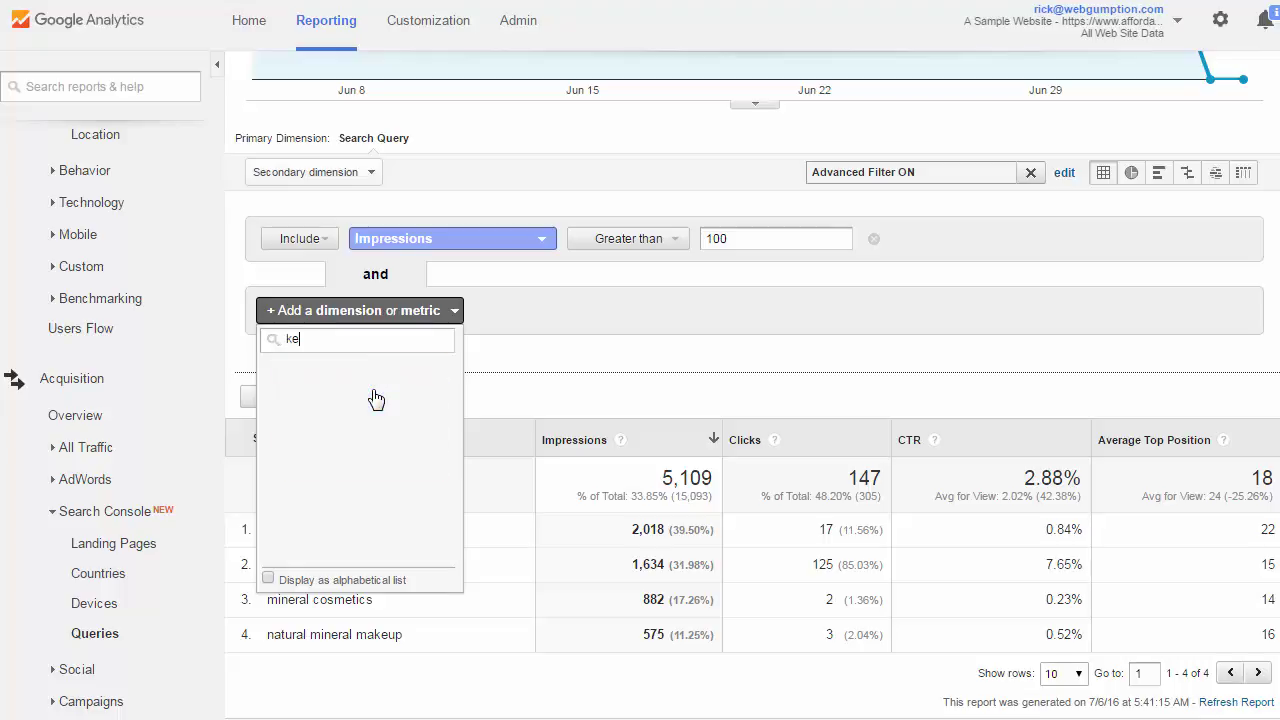
key(BackSpace)
key(BackSpace)
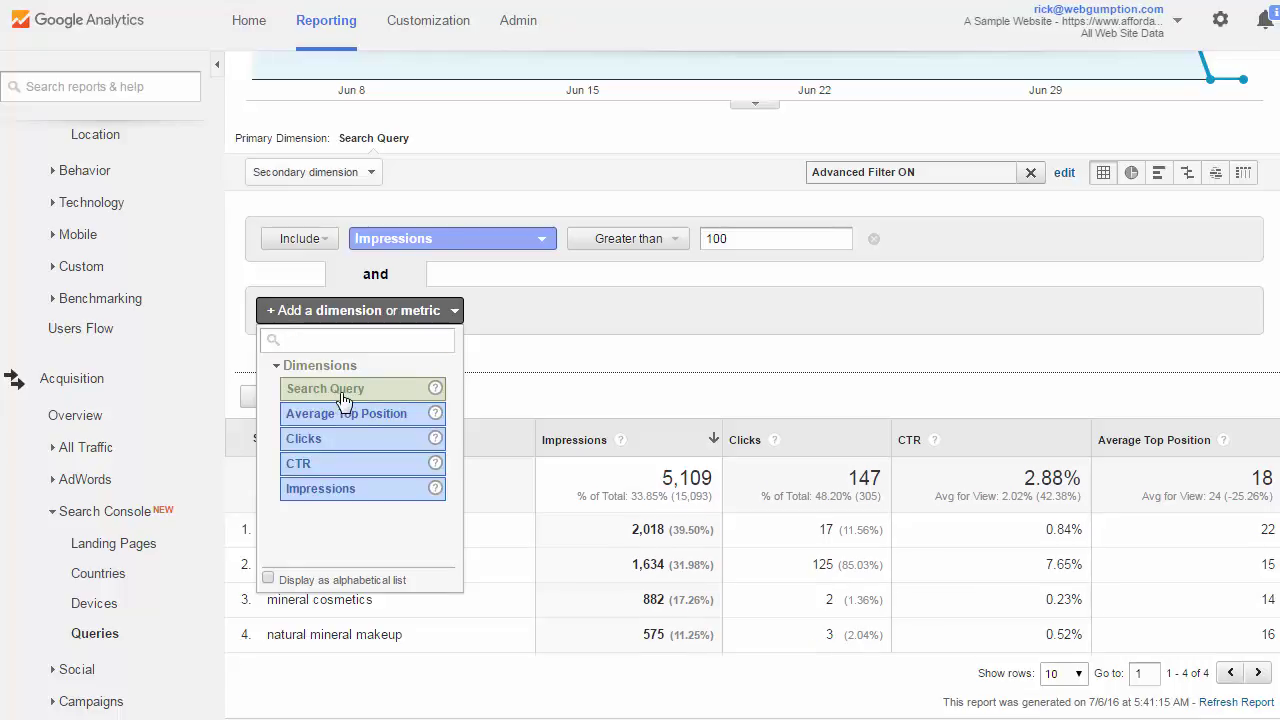
click(343, 393)
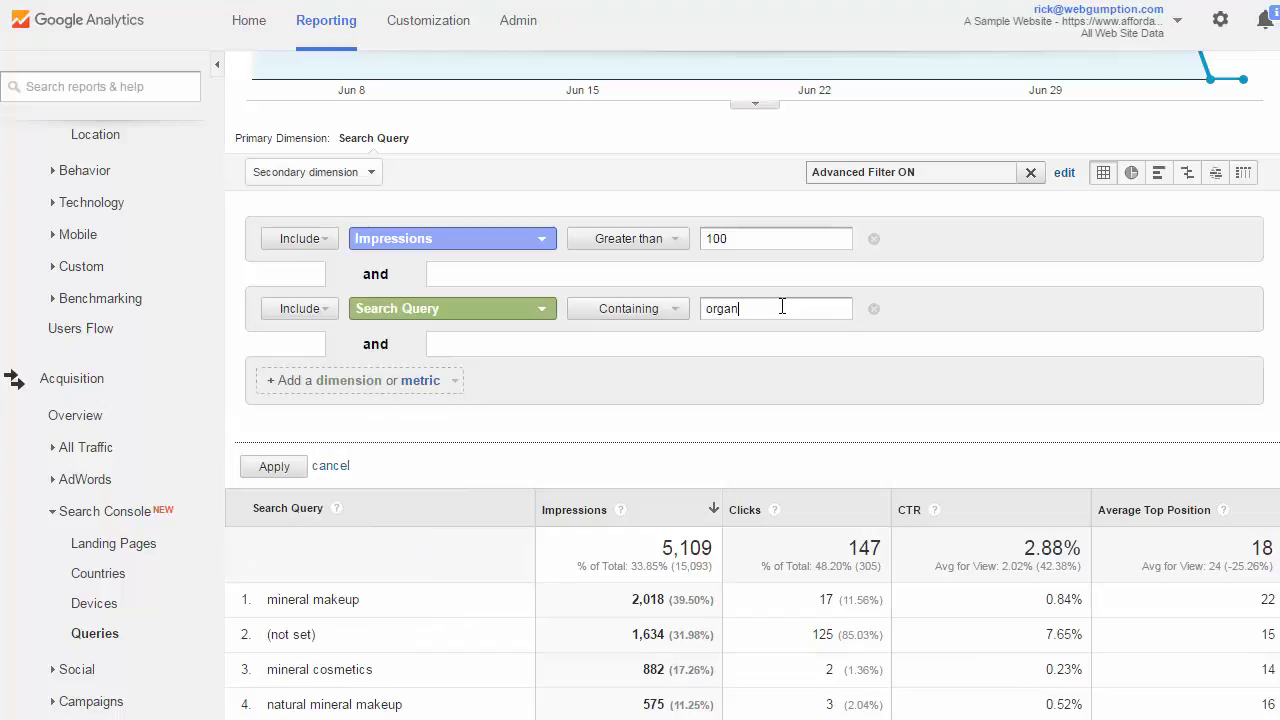
Step: Switch the Search Query condition to Exclude, apply the advanced filter and review the filtered queries
click(620, 308)
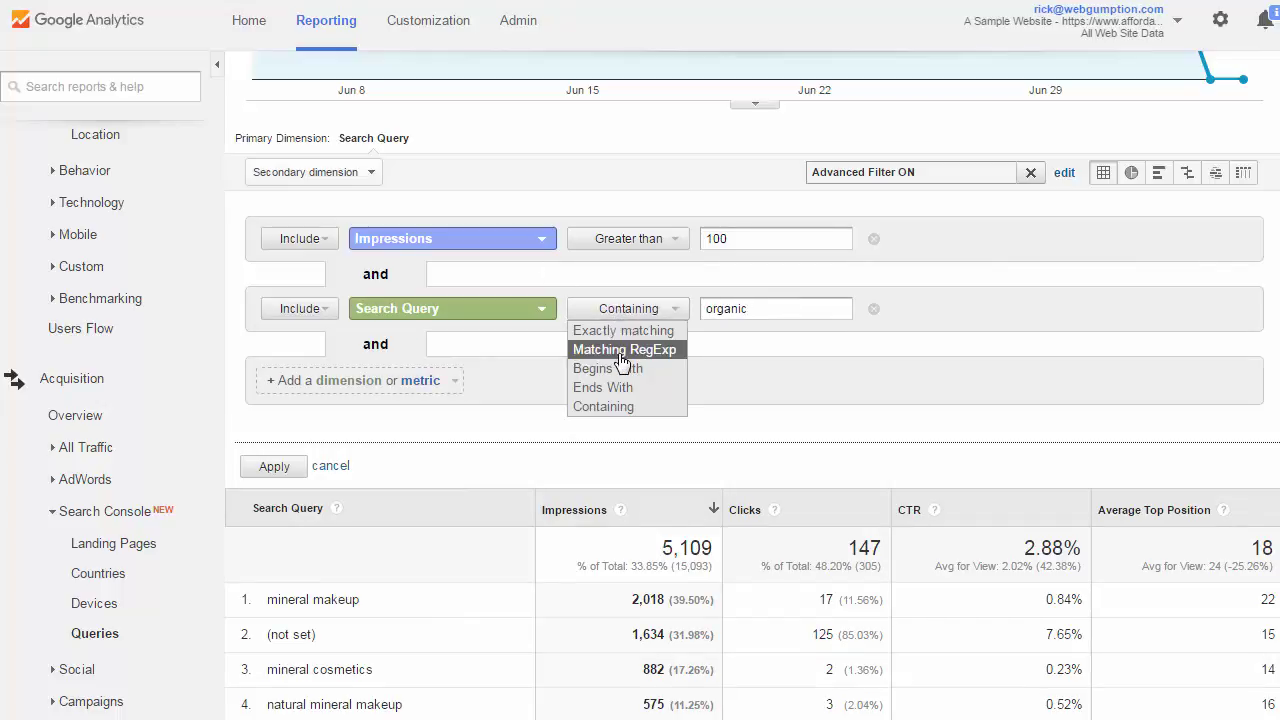
click(299, 308)
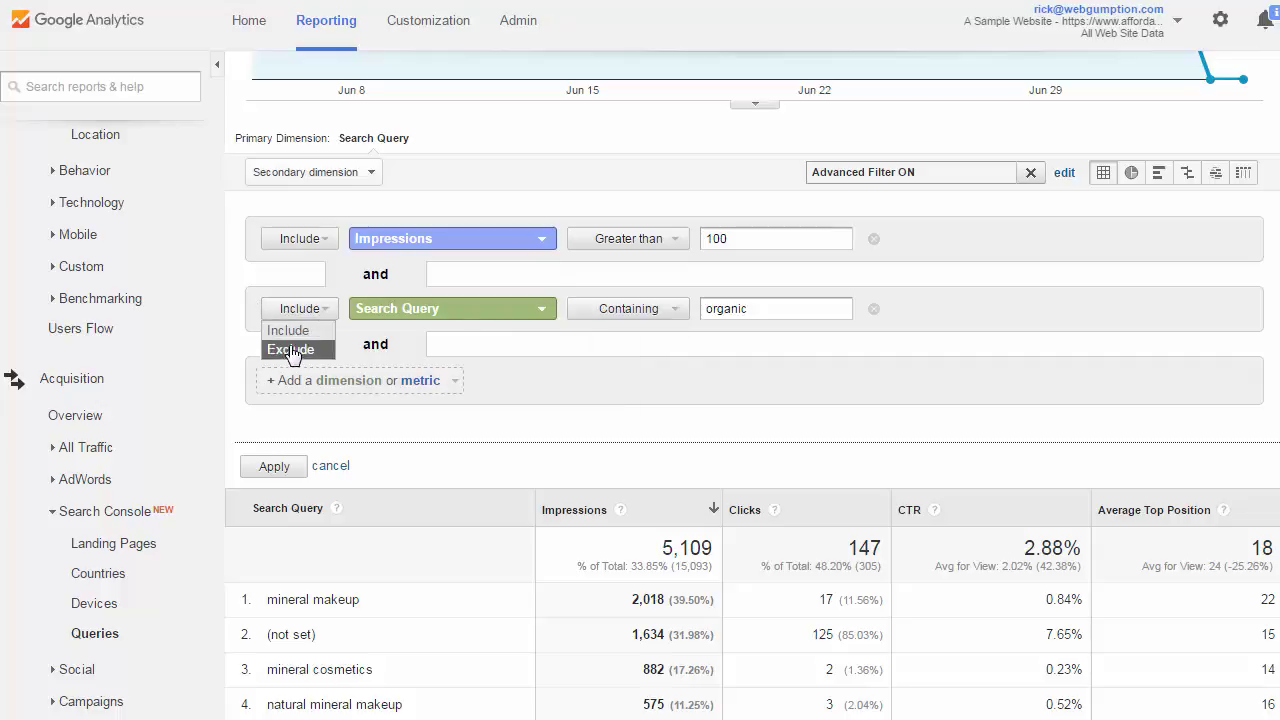
click(291, 350)
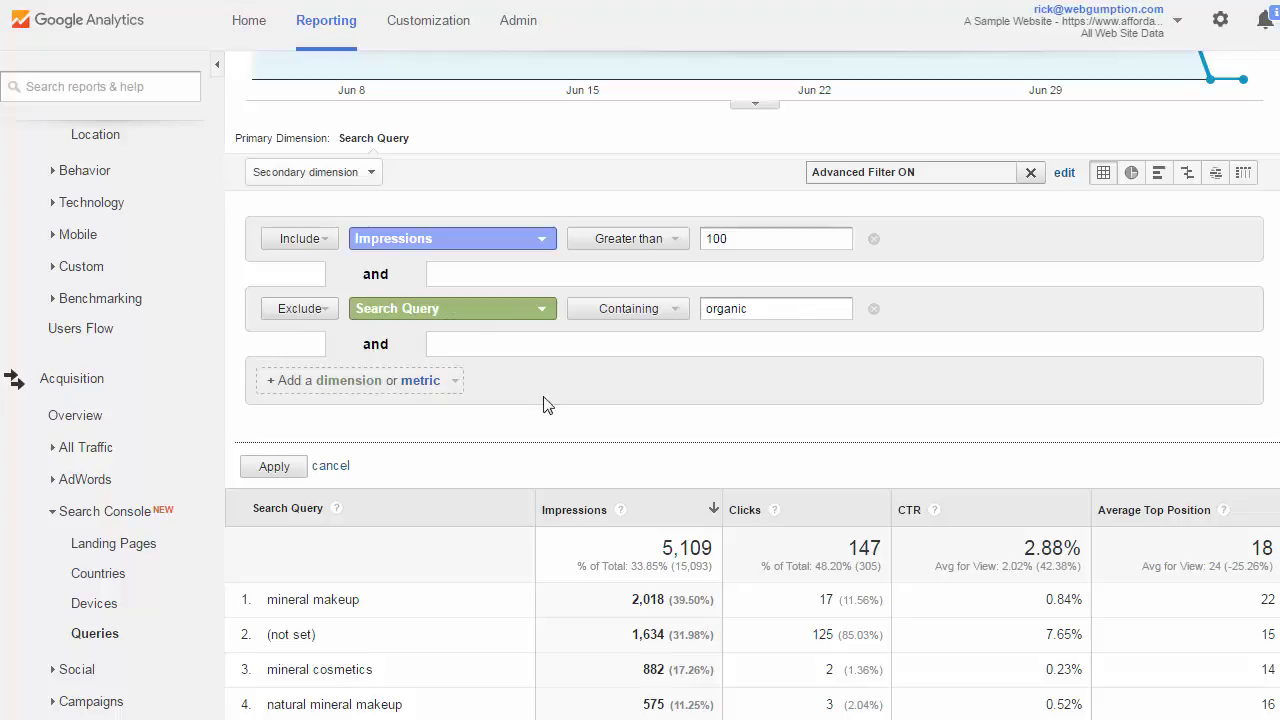
click(273, 467)
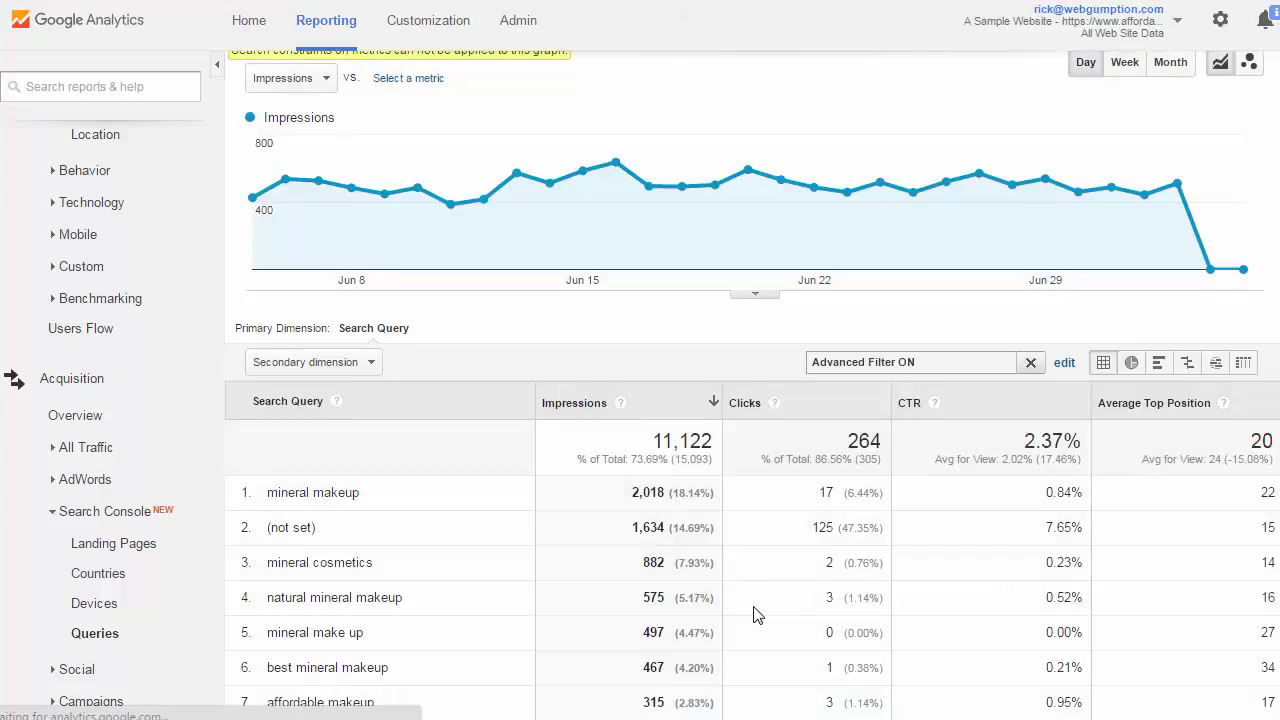
scroll(812, 540, down, 3)
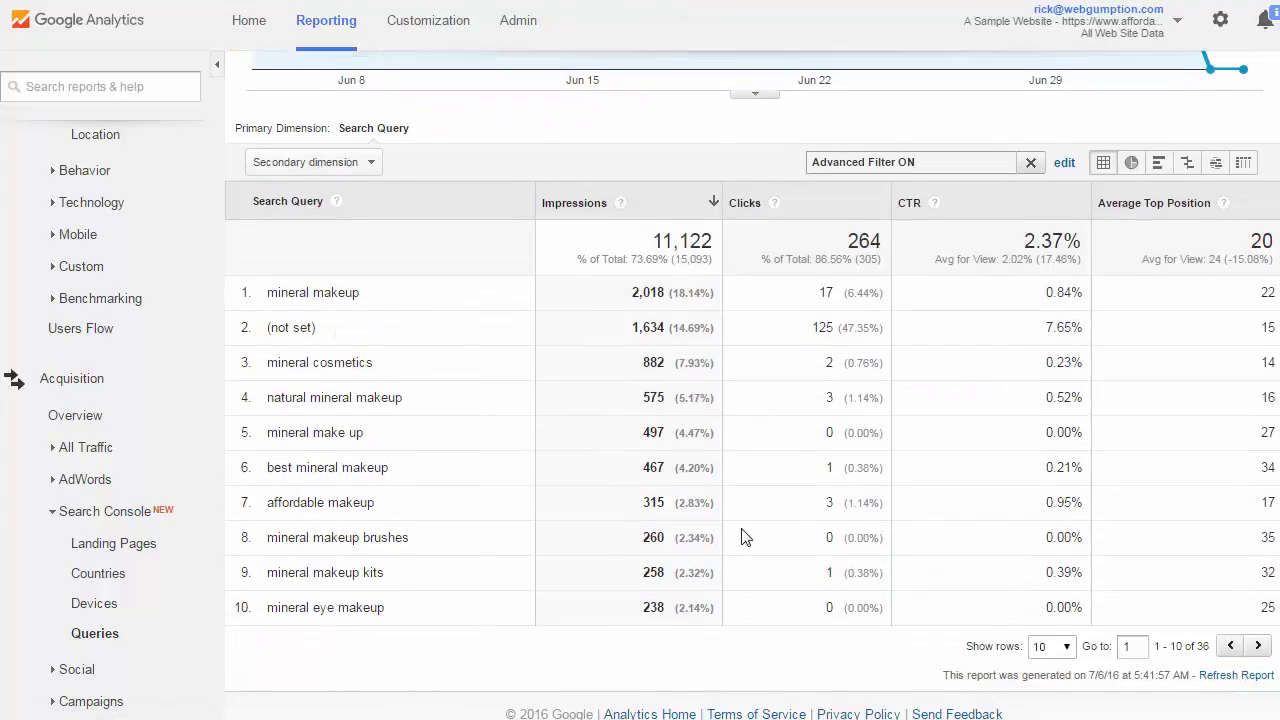
scroll(750, 527, up, 1)
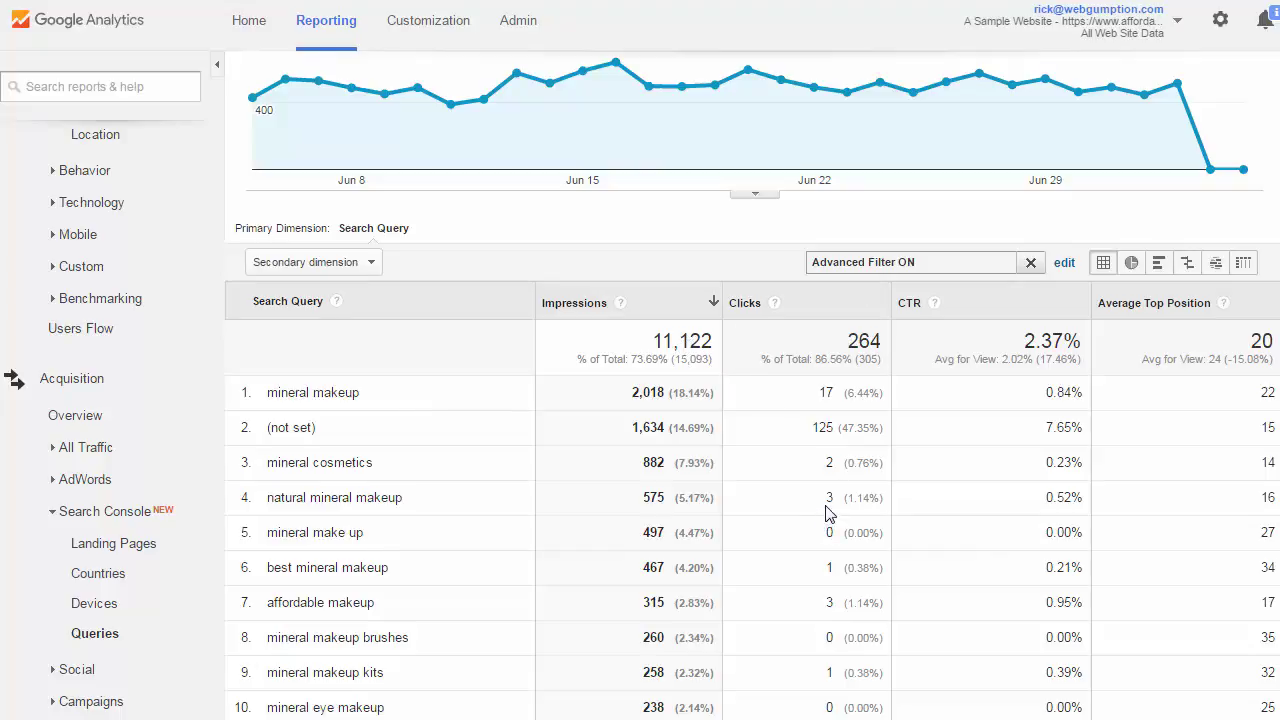
scroll(840, 490, up, 3)
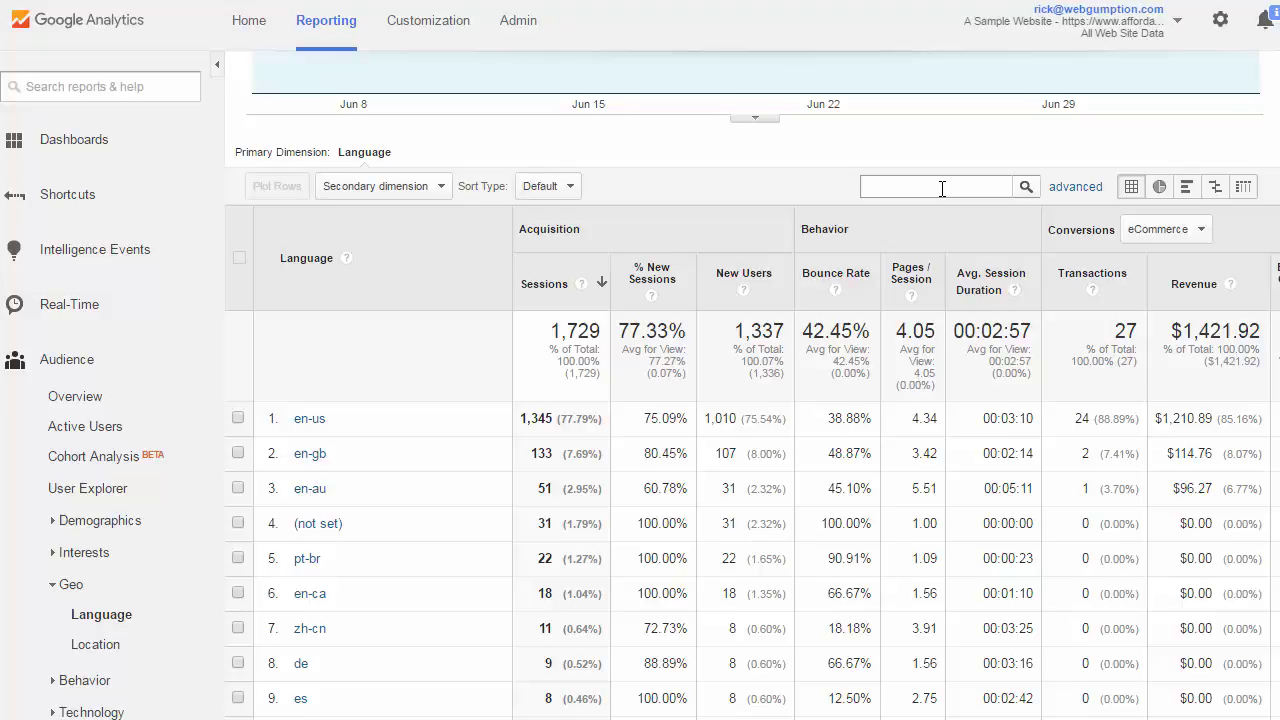
Step: Filter the Language report by "en" and review the summary row from sessions to revenue
click(1027, 187)
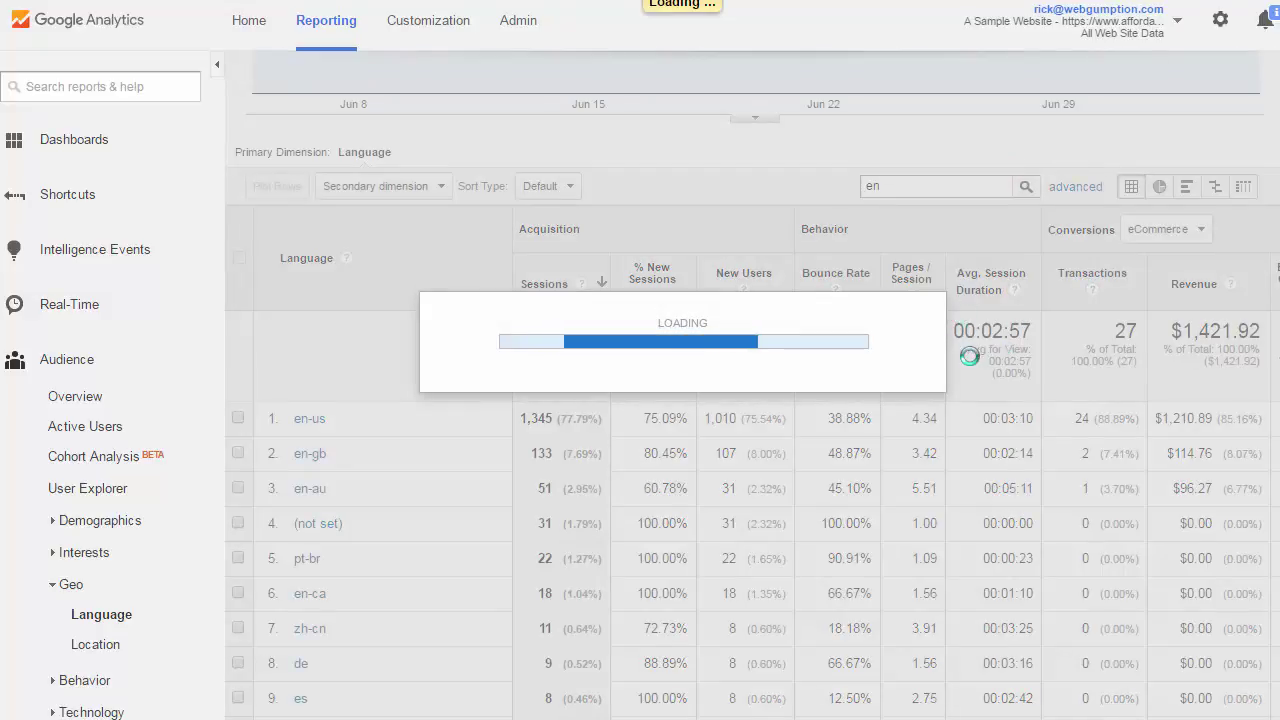
scroll(1005, 418, down, 2)
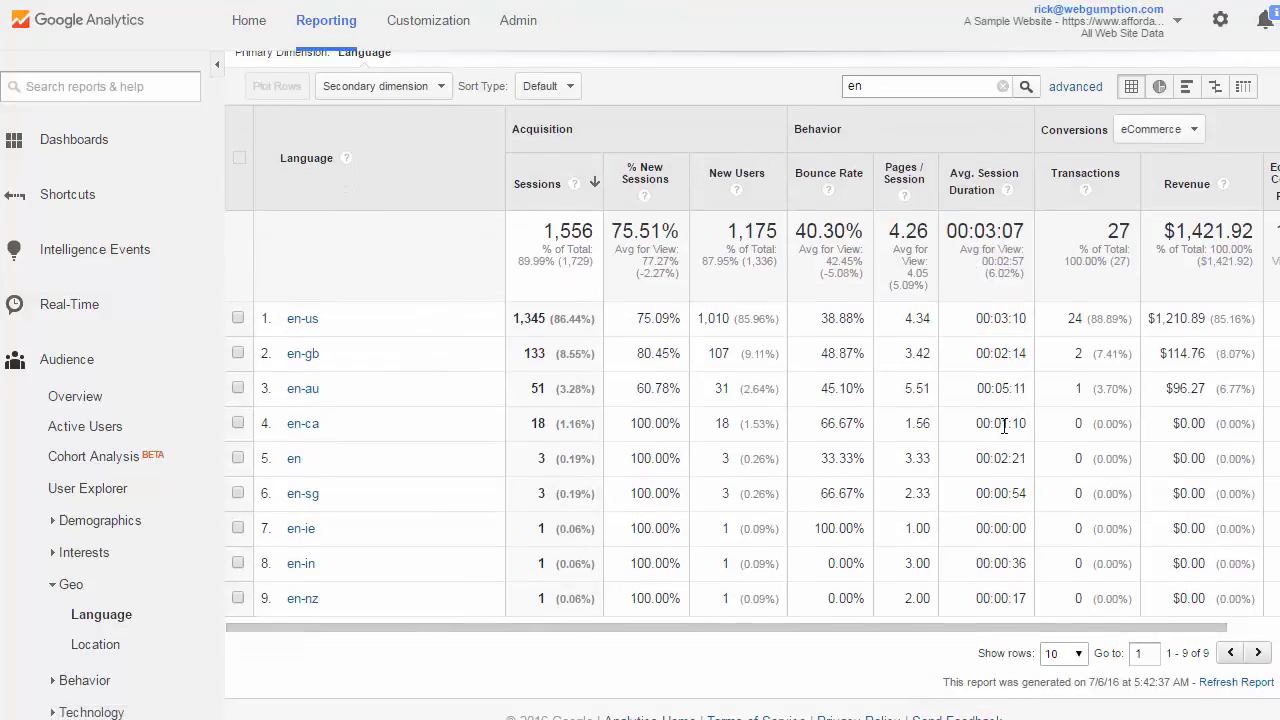
scroll(1010, 405, up, 2)
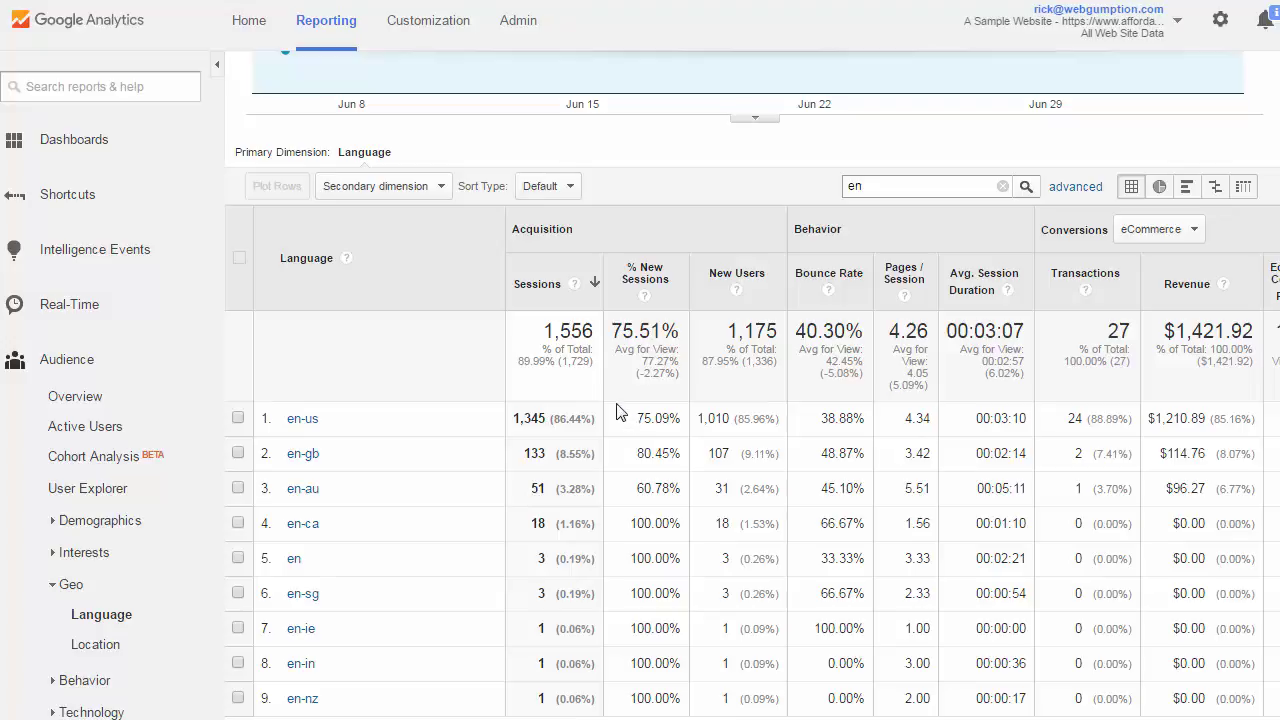
drag(547, 330, 1230, 362)
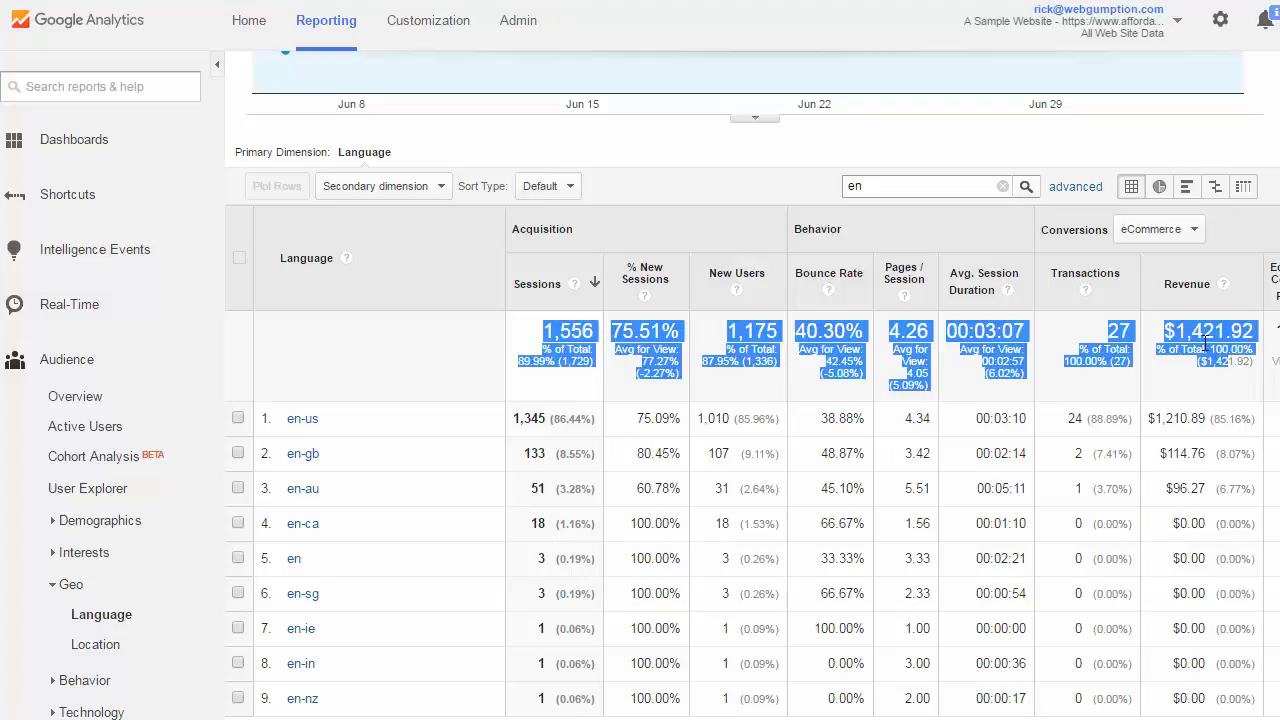
click(1206, 345)
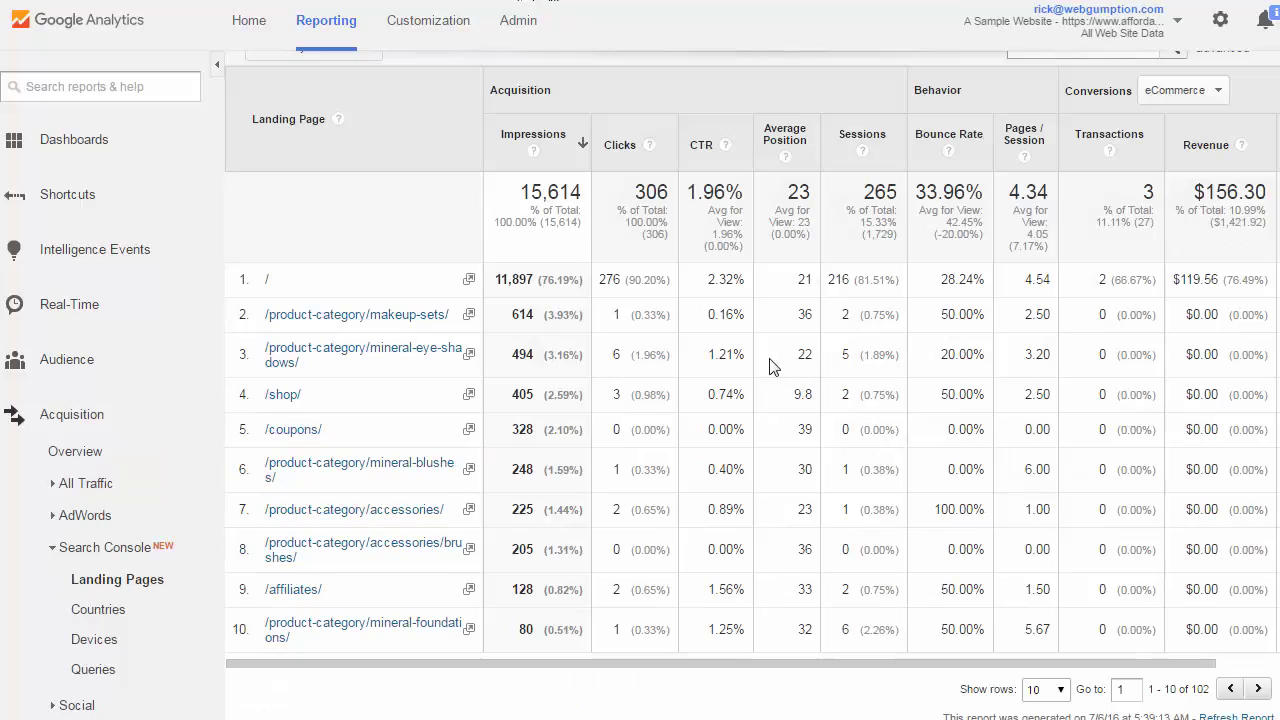
Step: Filter the Search Console Landing Pages report to pages matching "product"
scroll(929, 363, up, 3)
scroll(929, 363, down, 2)
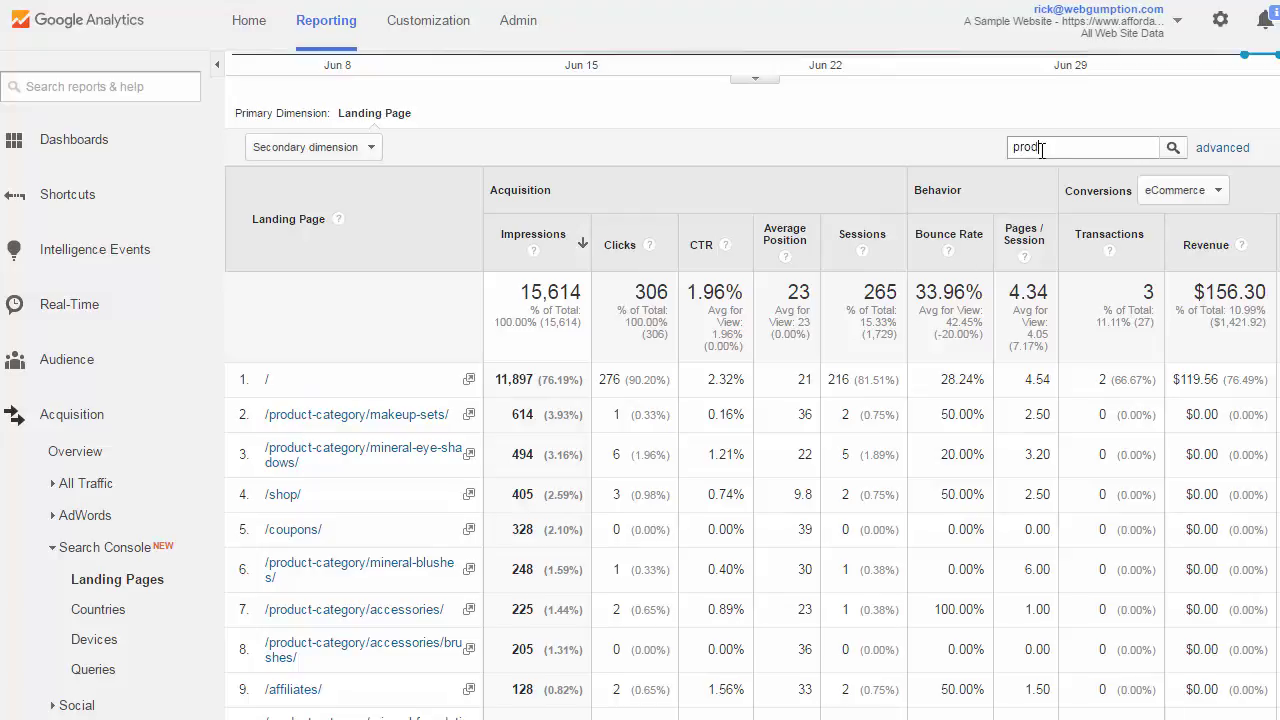
key(Return)
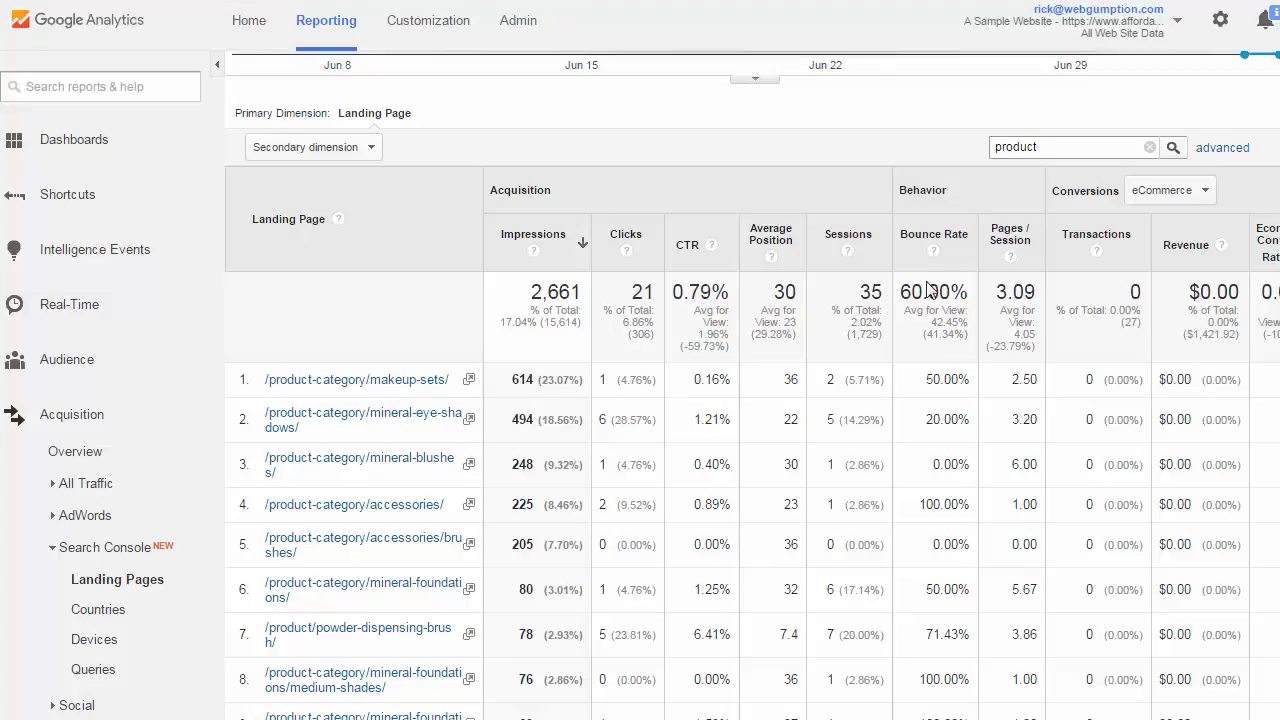
Step: Change the advanced filter condition to exclude landing pages matching "product"
click(1220, 148)
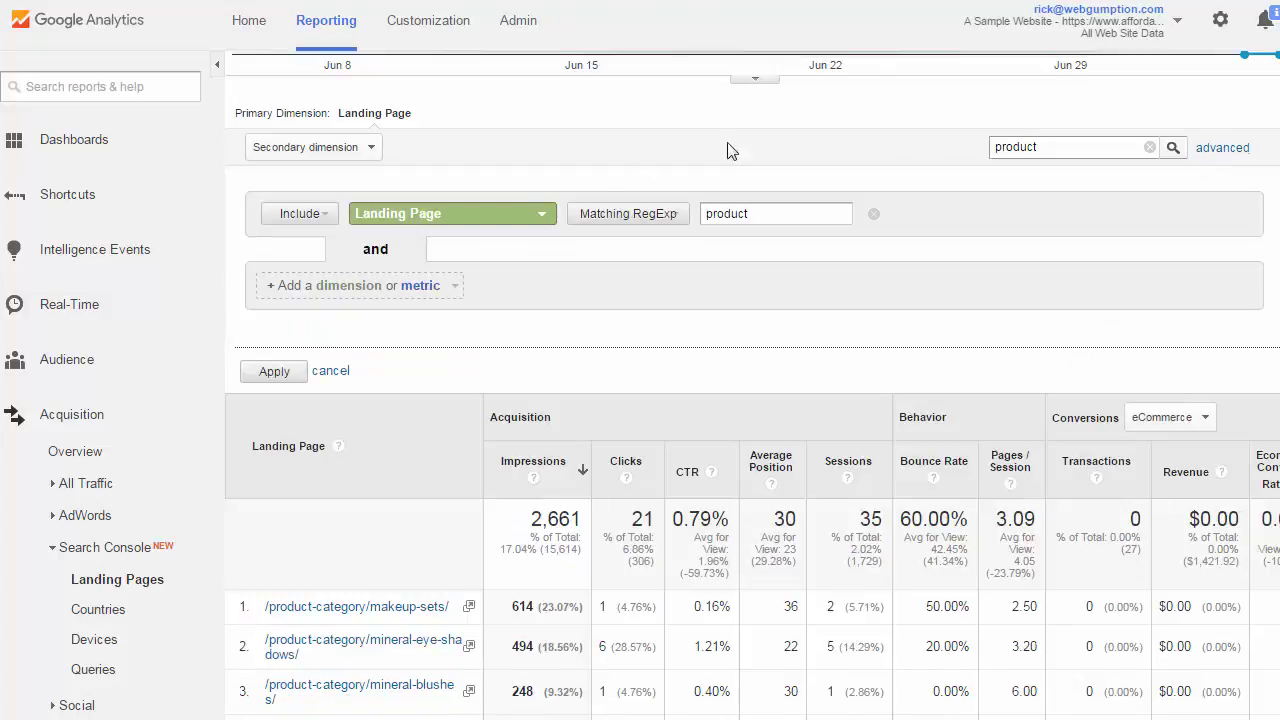
click(302, 215)
click(292, 255)
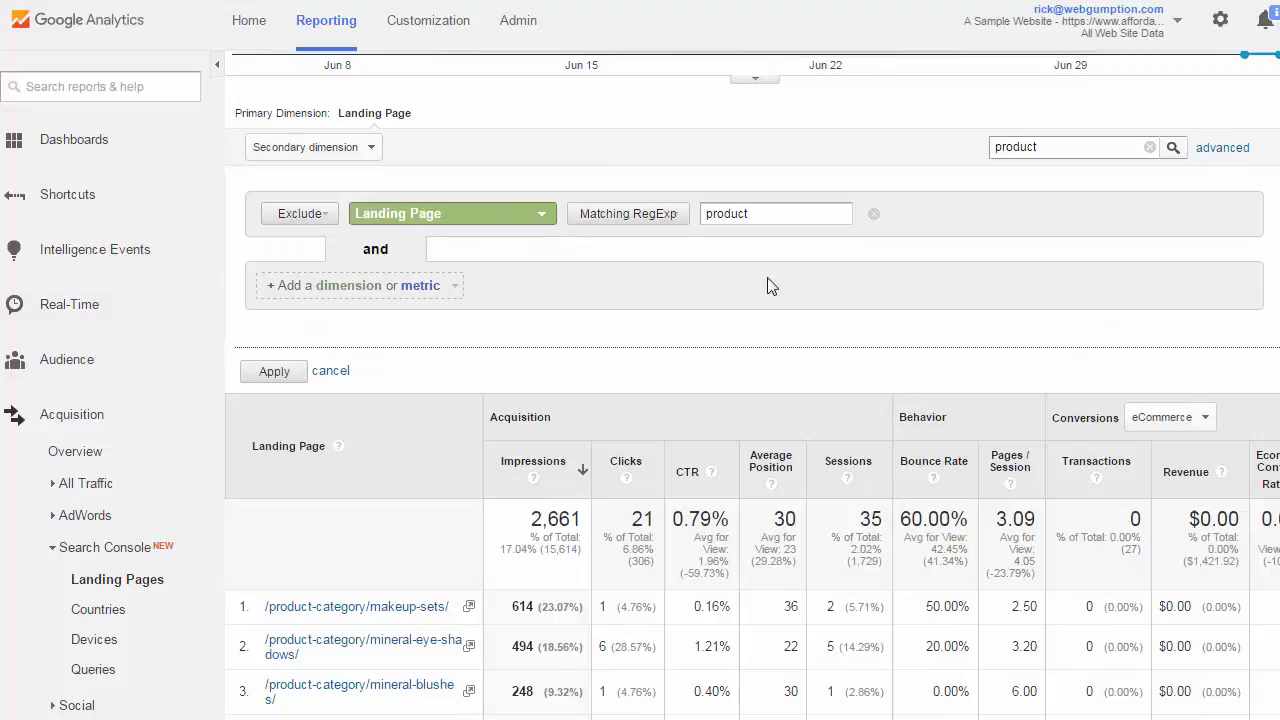